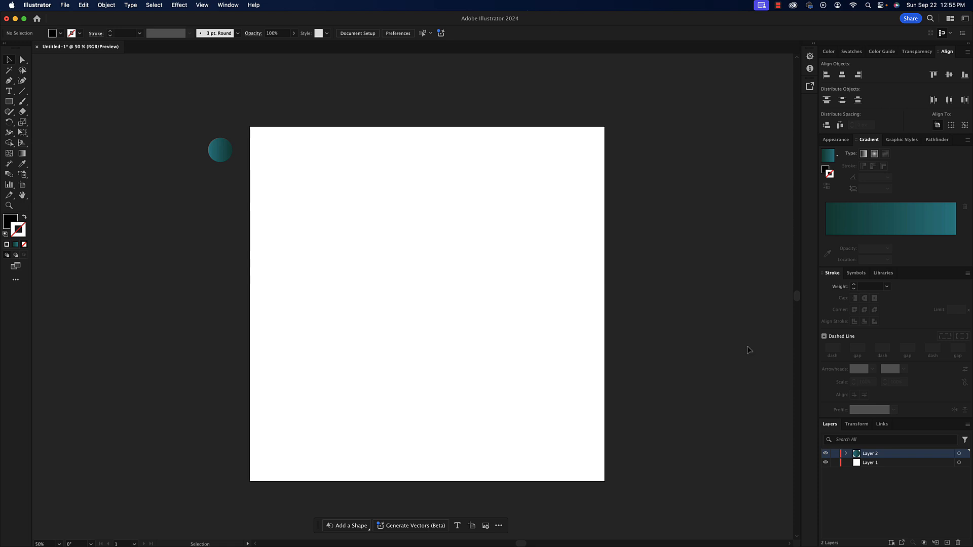
- Rename the bottom layer, Layer 1, as Background
{"action": "double_click", "coordinate": [868, 463]}
{"action": "type", "text": "Background"}
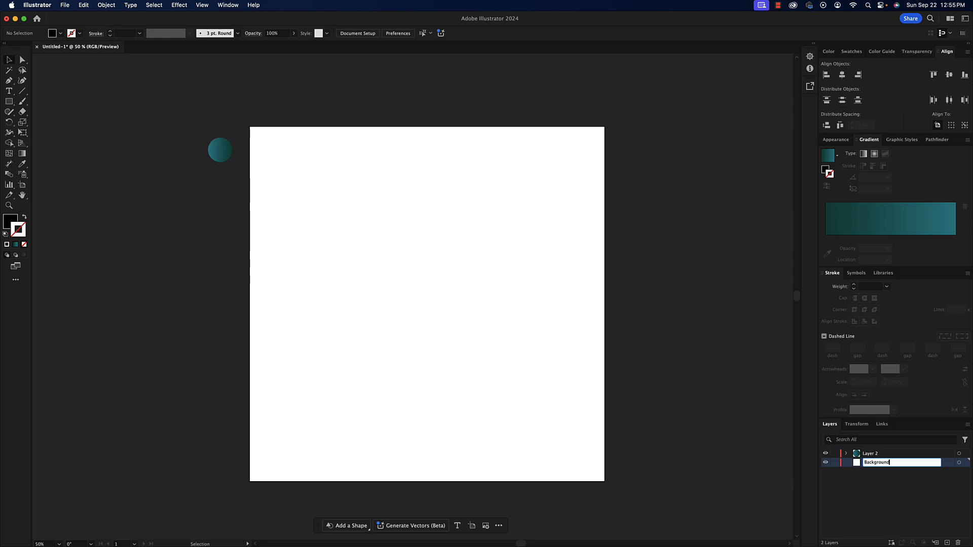
{"action": "key", "text": "Return"}
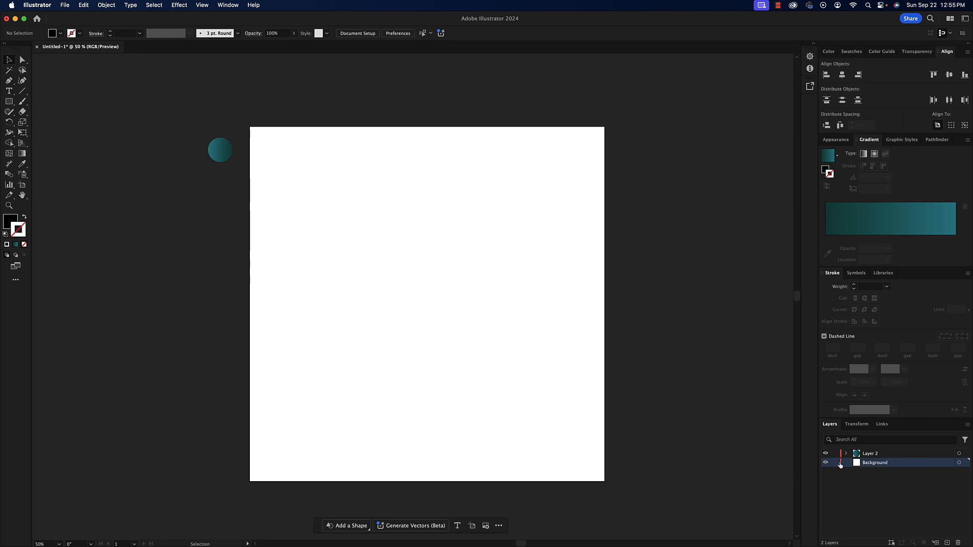
- Draw a black square of about 1101 px covering the whole artboard on the Background layer, and lock that layer
{"action": "left_click", "coordinate": [9, 101]}
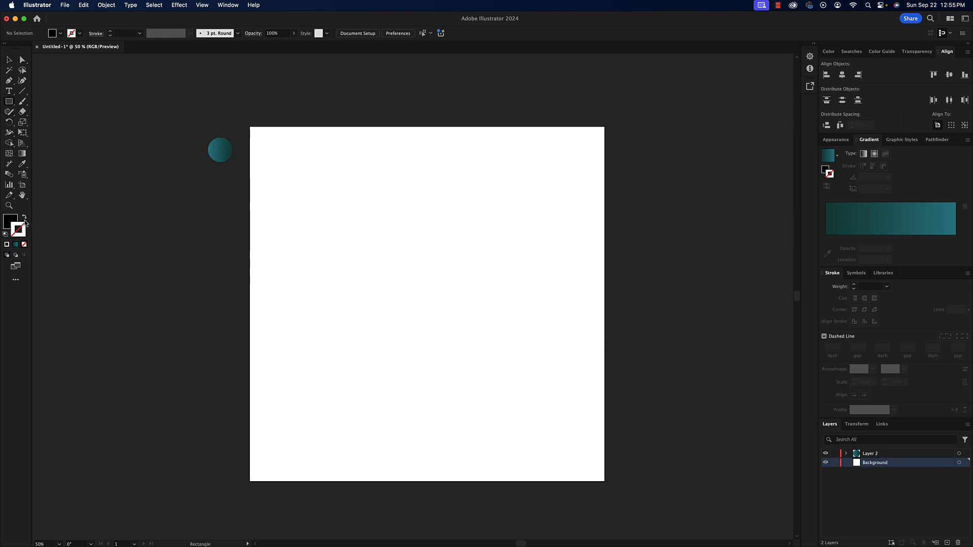
{"action": "left_click", "coordinate": [16, 218]}
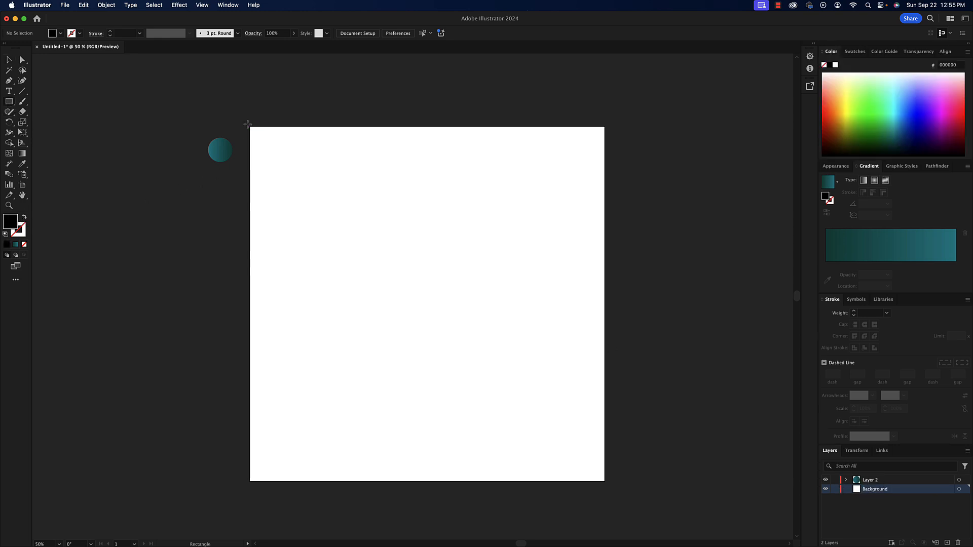
{"action": "left_click_drag", "start_coordinate": [248, 124], "coordinate": [609, 486]}
{"action": "left_click", "coordinate": [9, 59]}
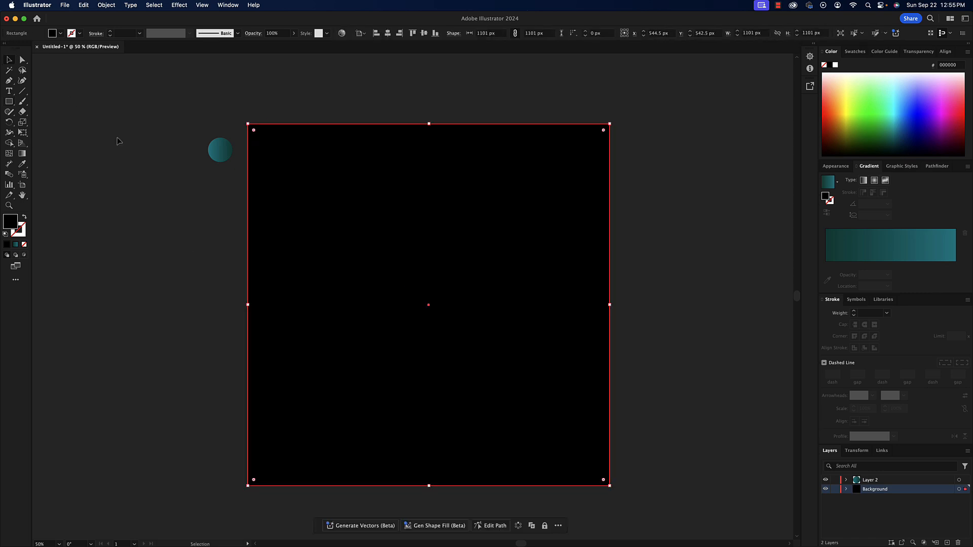
{"action": "left_click", "coordinate": [132, 198]}
{"action": "left_click", "coordinate": [835, 489]}
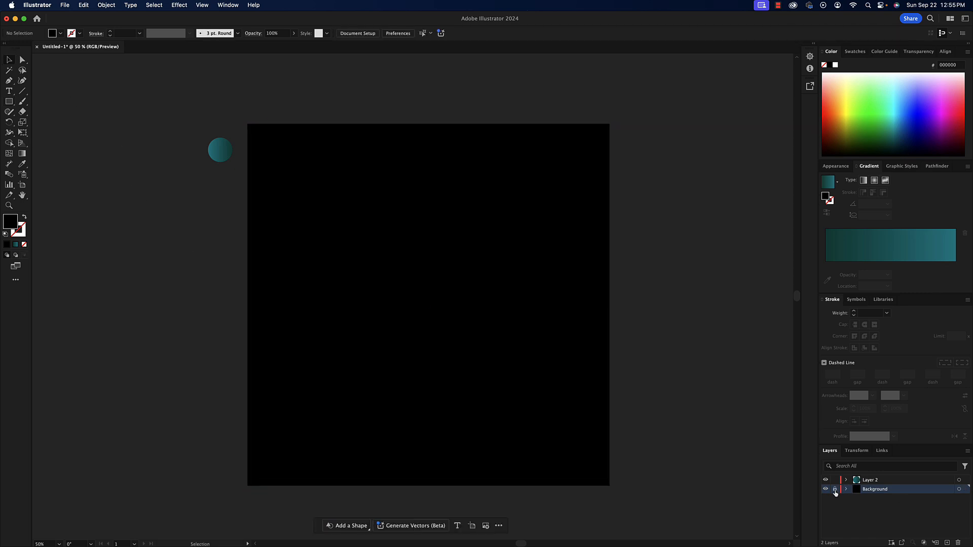
- Rename Layer 2 as Logo and keep it as the active layer
{"action": "left_click", "coordinate": [867, 480]}
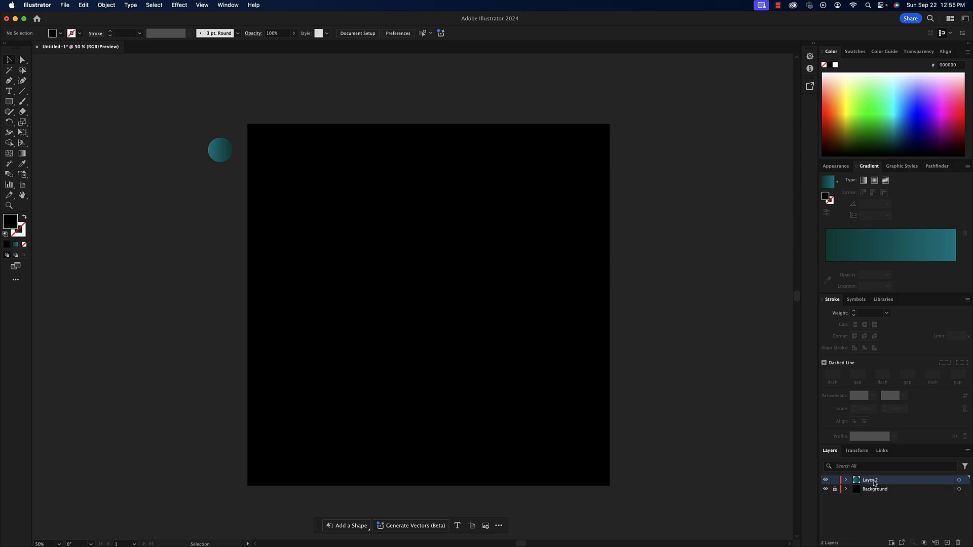
{"action": "double_click", "coordinate": [874, 483]}
{"action": "type", "text": "Logo"}
{"action": "key", "text": "Return"}
{"action": "left_click", "coordinate": [223, 150]}
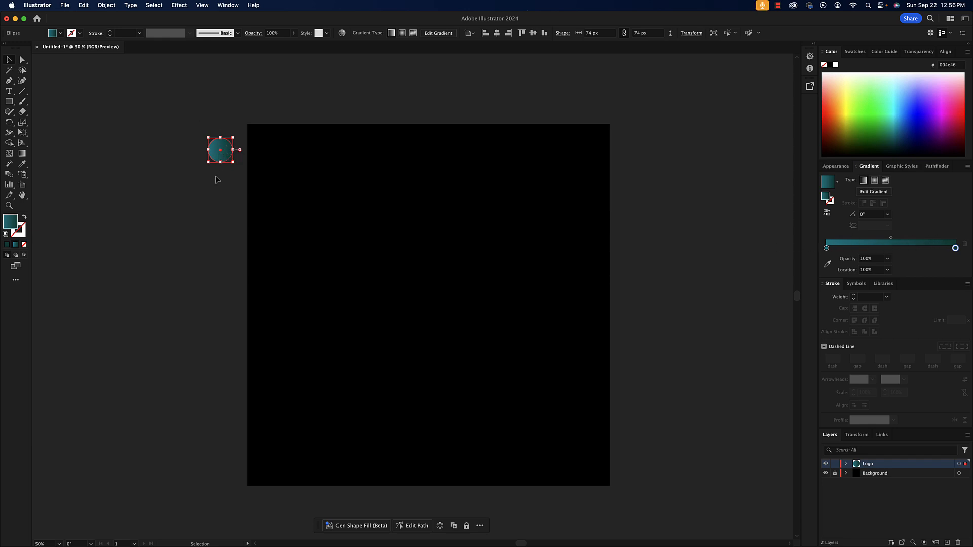
{"action": "left_click", "coordinate": [220, 217]}
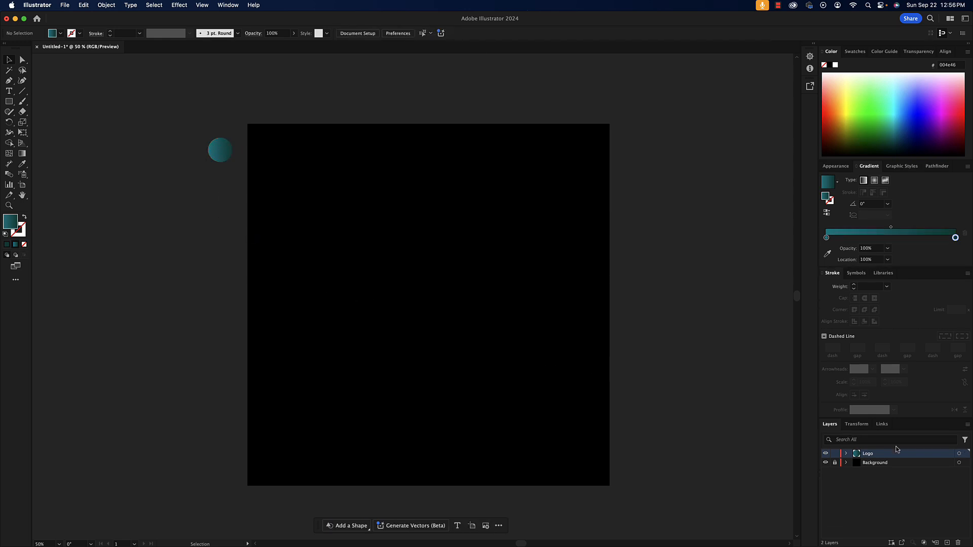
- Hide the Background layer and set the drawing colours to no fill with the default black 1 pt stroke
{"action": "left_click", "coordinate": [825, 463]}
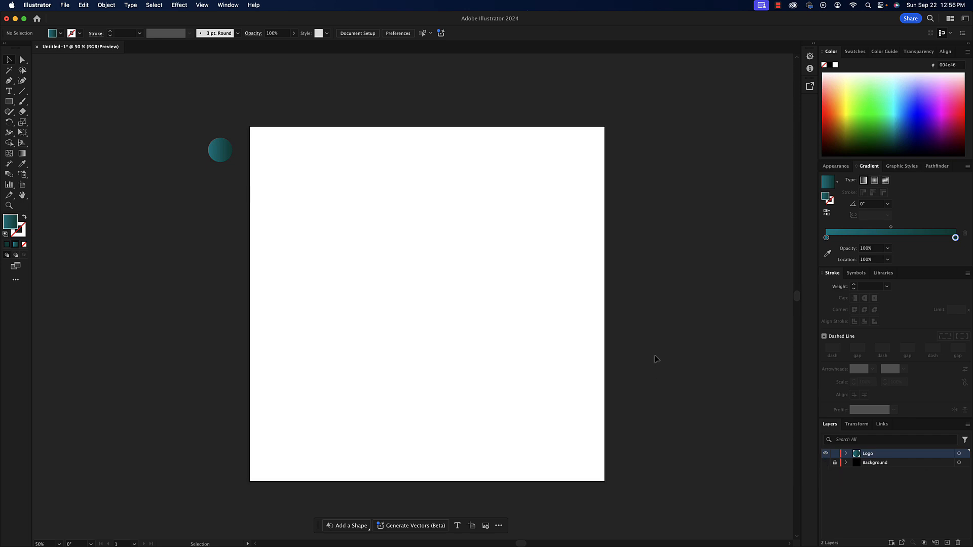
{"action": "left_click", "coordinate": [6, 236]}
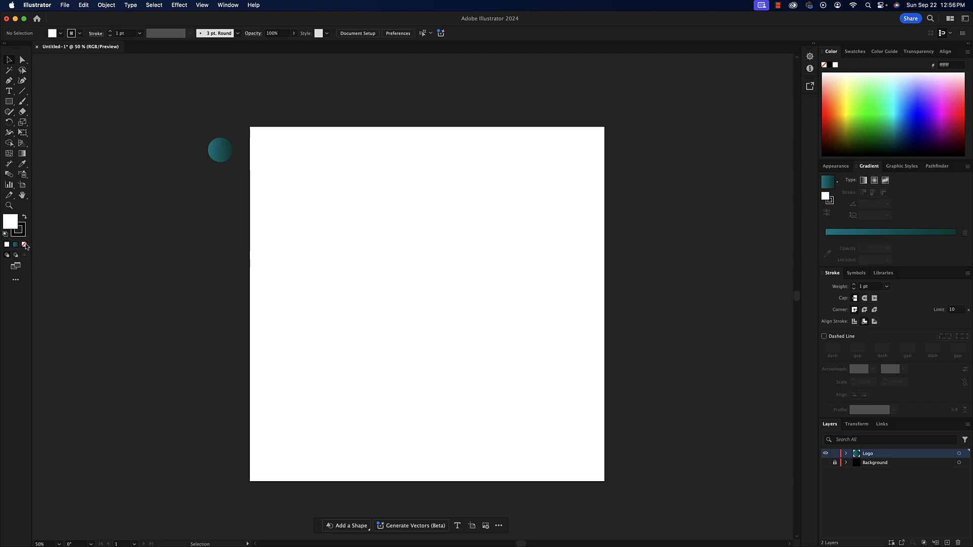
{"action": "left_click", "coordinate": [25, 246]}
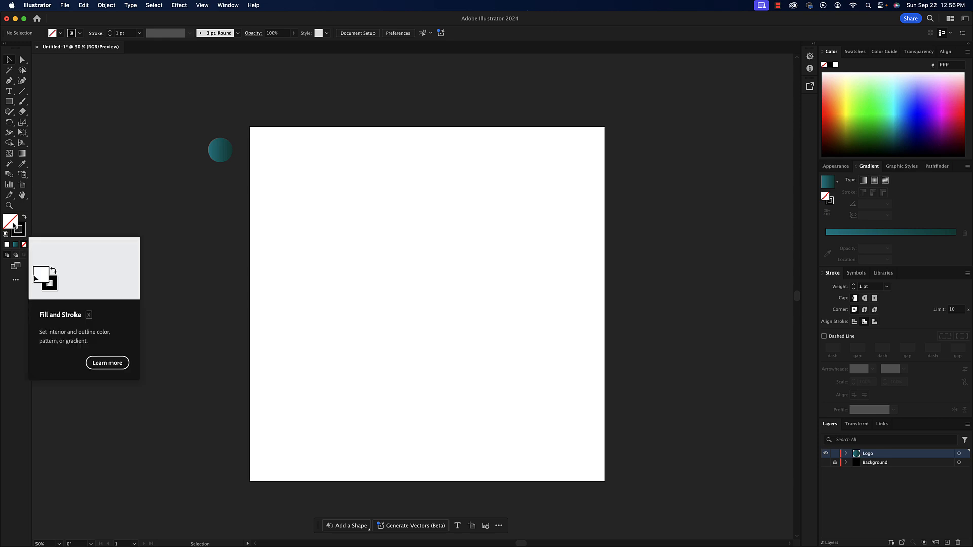
- Draw an unfilled circle about 425 px in diameter in the upper part of the artboard with the Ellipse tool
{"action": "left_click", "coordinate": [11, 103]}
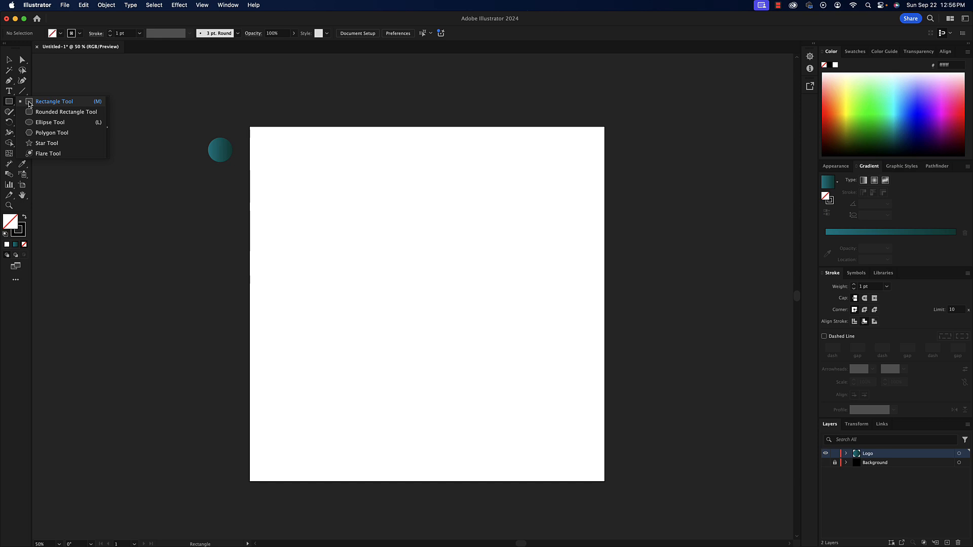
{"action": "left_click", "coordinate": [44, 123]}
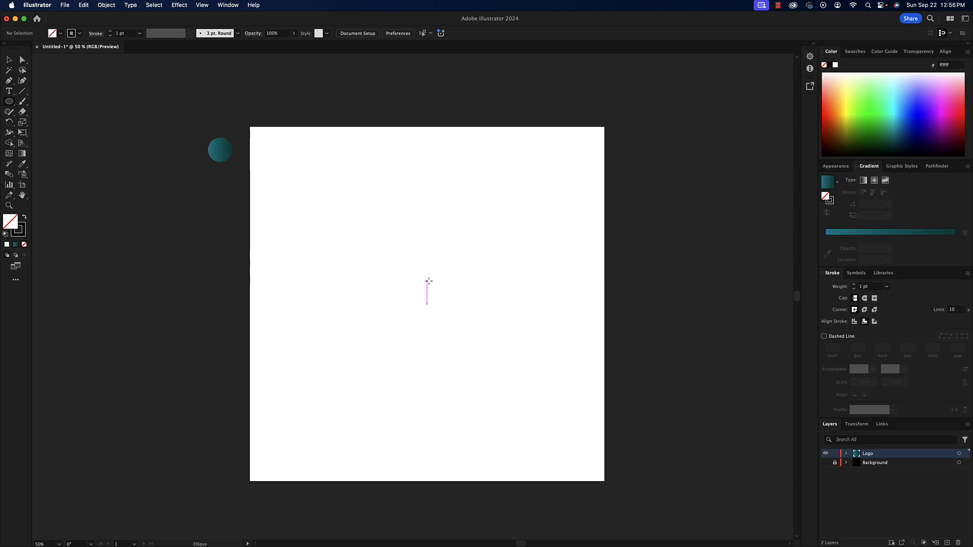
{"action": "left_click_drag", "start_coordinate": [428, 281], "coordinate": [568, 212]}
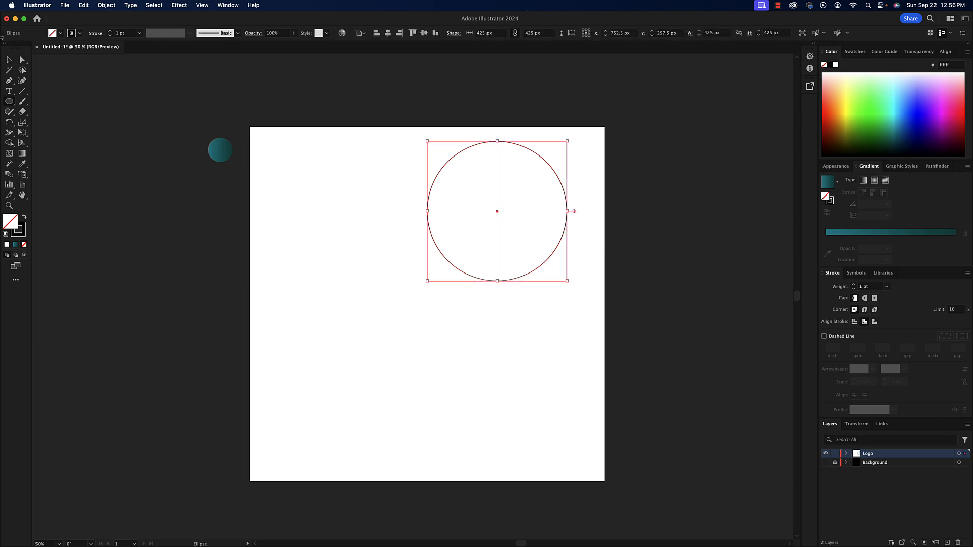
{"action": "left_click", "coordinate": [10, 59]}
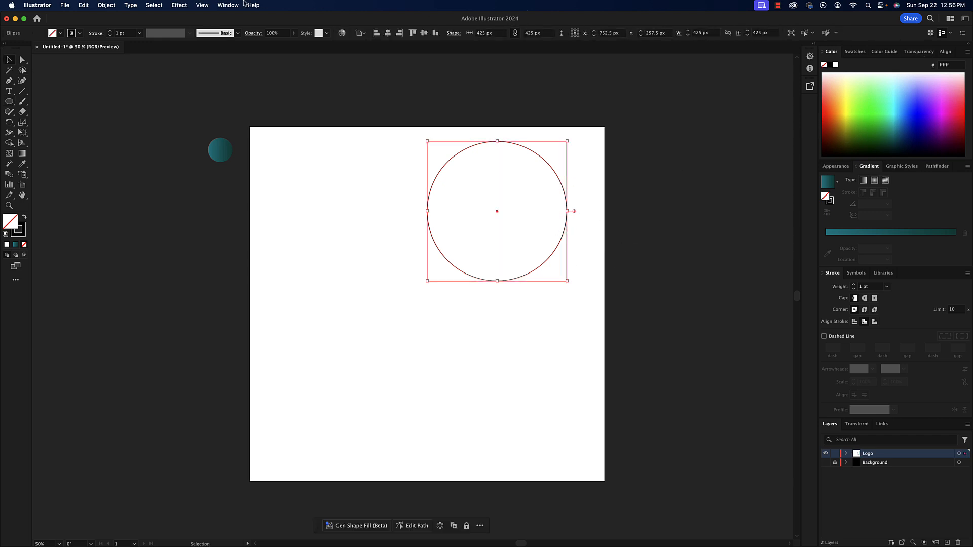
- Align the circle to the artboard, centred both horizontally and vertically
{"action": "left_click", "coordinate": [229, 5]}
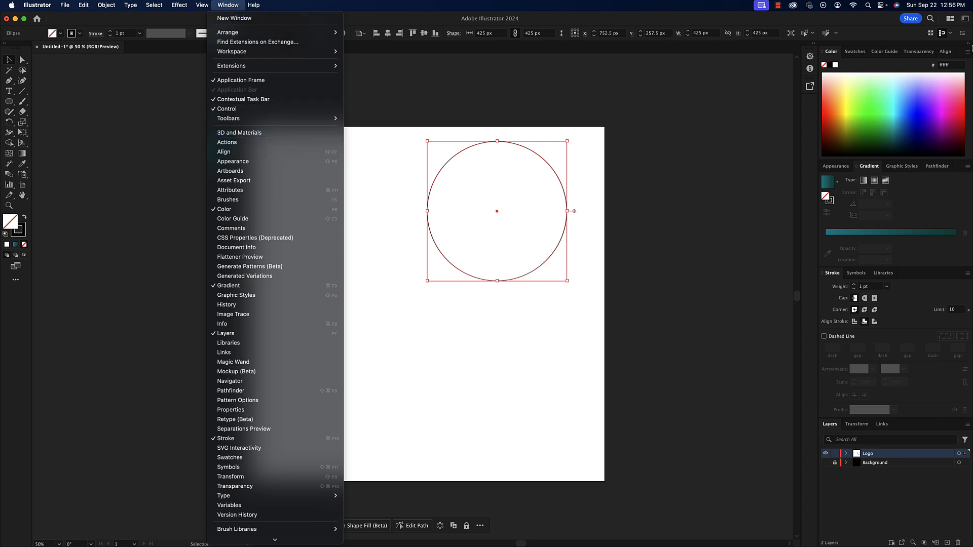
{"action": "left_click", "coordinate": [945, 53]}
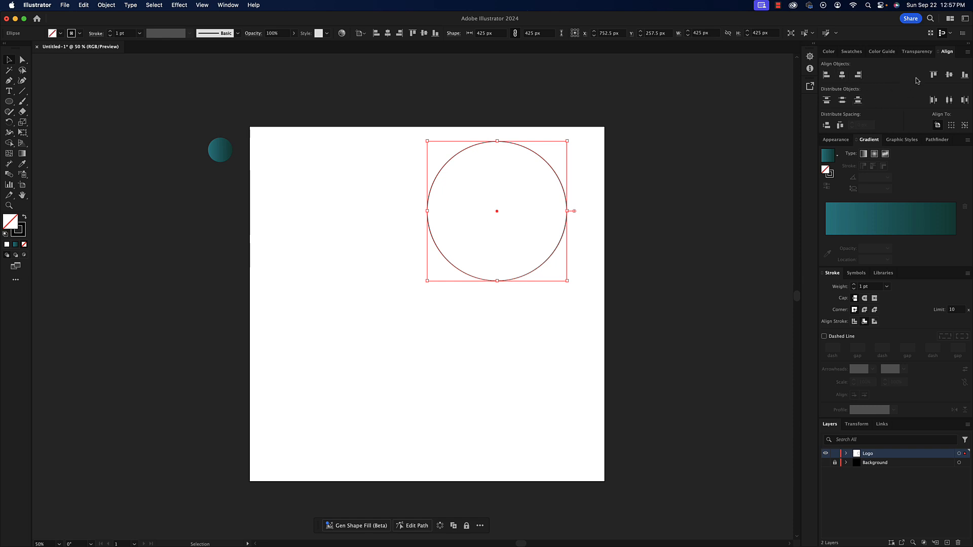
{"action": "left_click", "coordinate": [938, 125]}
{"action": "left_click", "coordinate": [843, 76]}
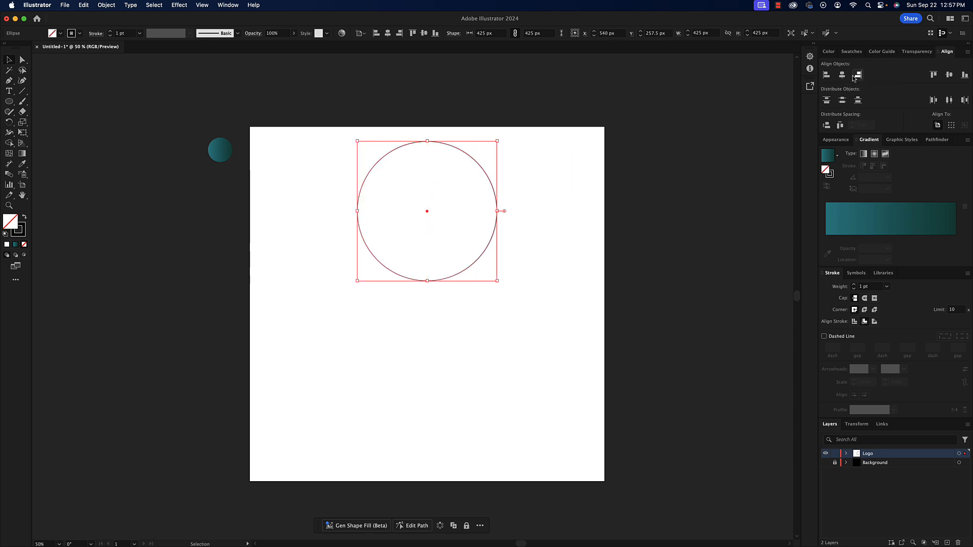
{"action": "left_click", "coordinate": [950, 76]}
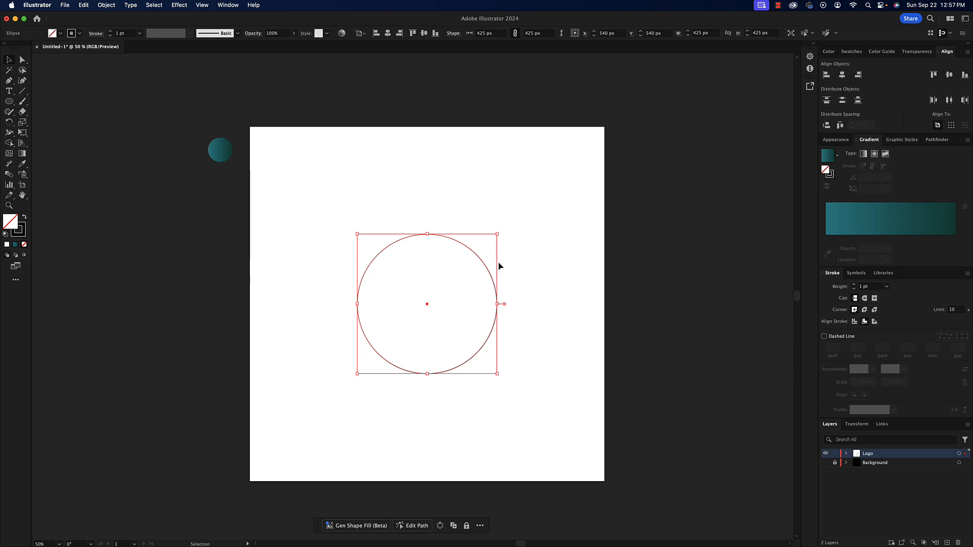
- Duplicate the circle in place and scale the copy down about its centre to about 144 px
{"action": "key", "text": "a"}
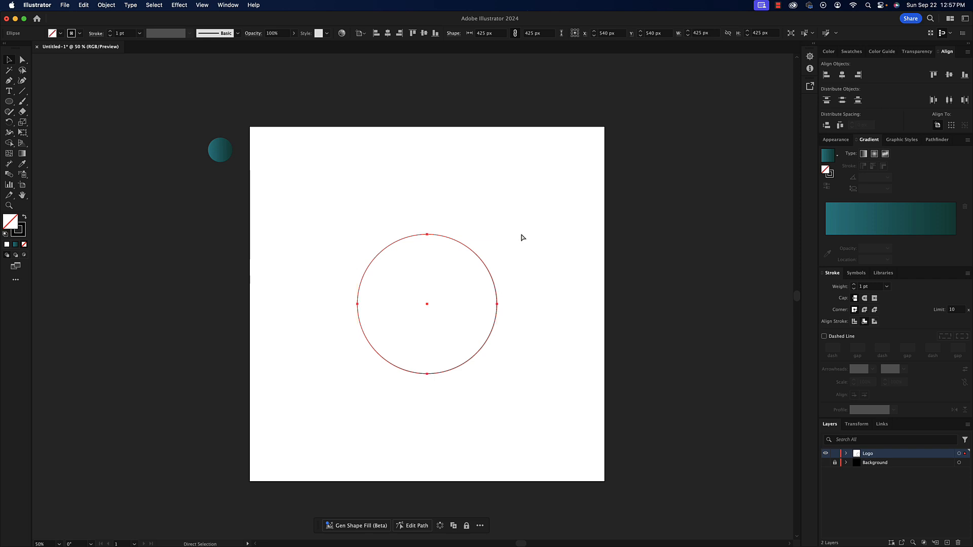
{"action": "key", "text": "v"}
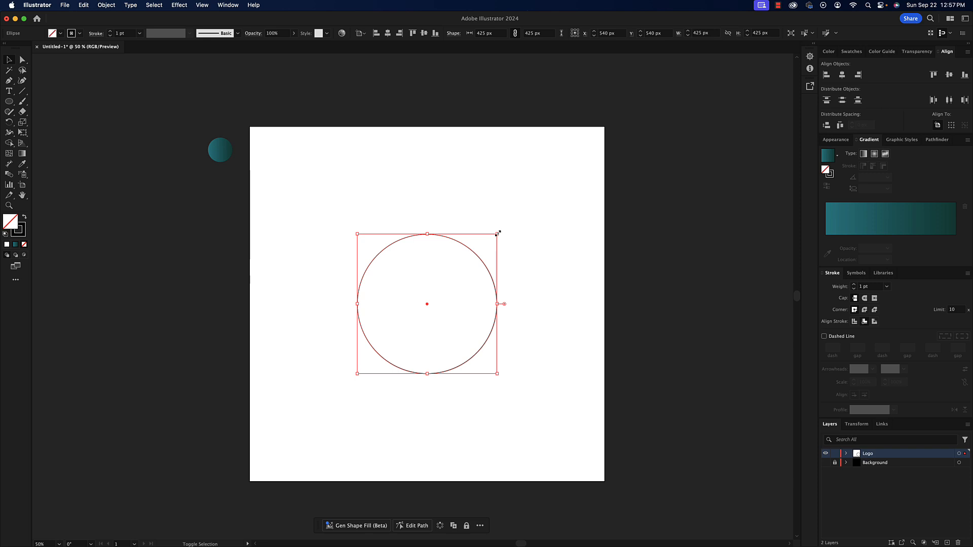
{"action": "left_click_drag", "start_coordinate": [497, 233], "coordinate": [452, 274]}
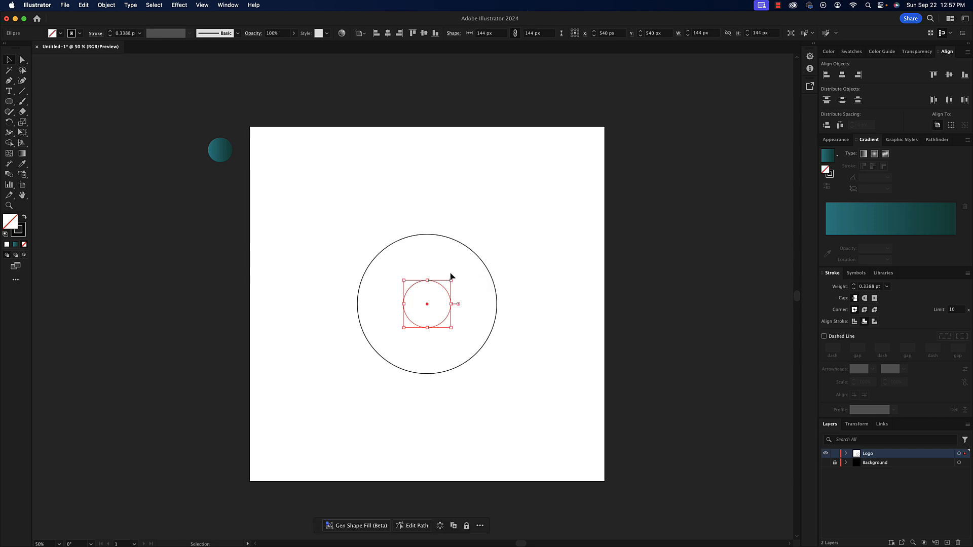
{"action": "left_click", "coordinate": [519, 228]}
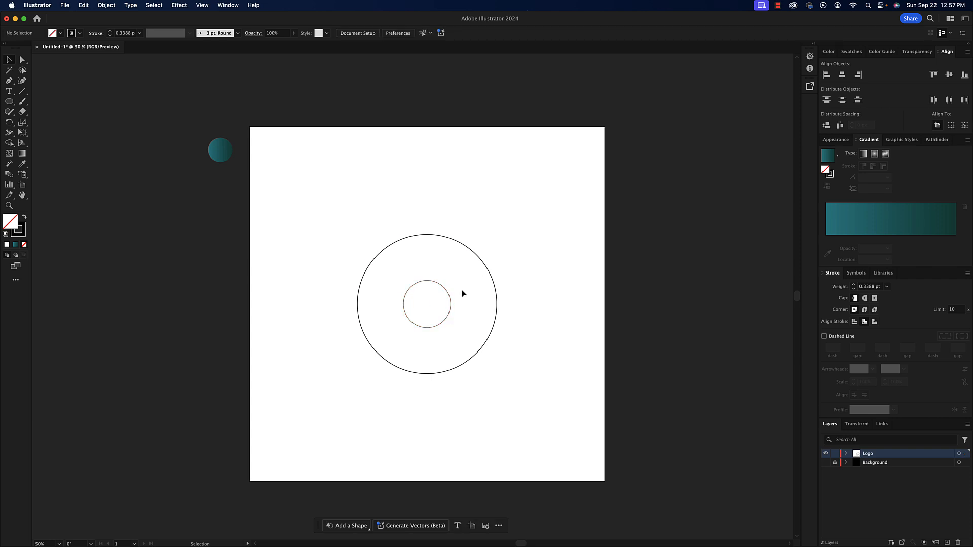
- Duplicate the large circle in place and scale the copy from its top point to about 284.5 px, ending at the small circle's bottom
{"action": "left_click", "coordinate": [489, 274]}
{"action": "key", "text": "super+c"}
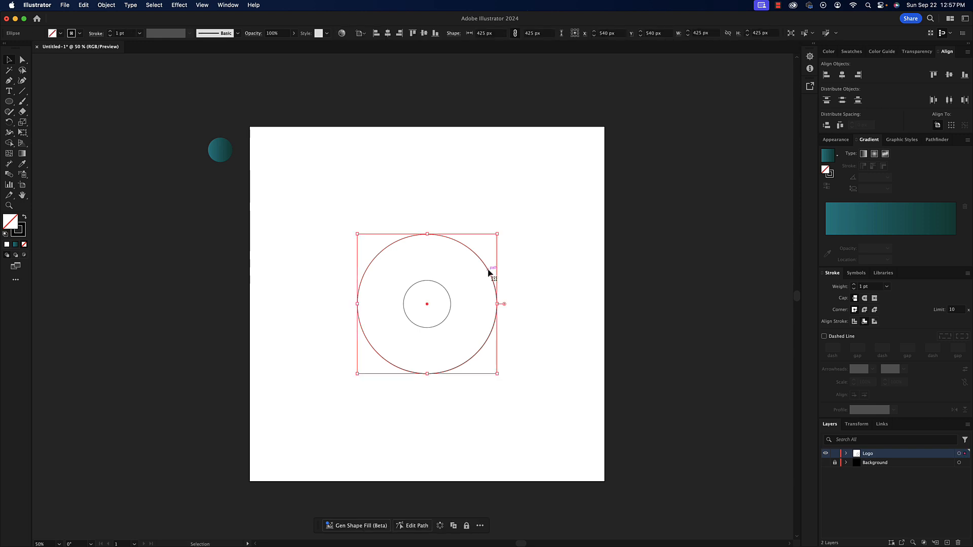
{"action": "key", "text": "a"}
{"action": "key", "text": "v"}
{"action": "left_click_drag", "start_coordinate": [427, 376], "coordinate": [434, 327]}
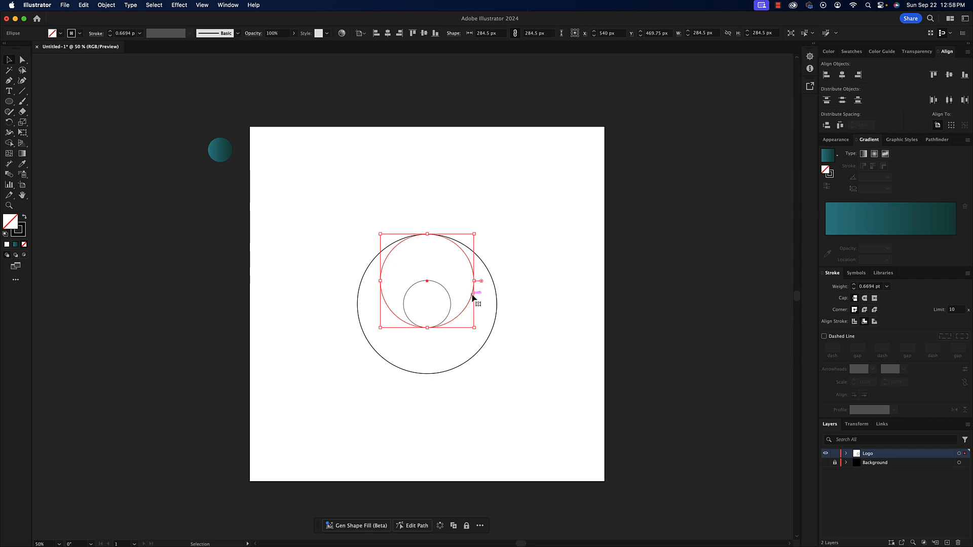
- Duplicate the large circle in place and scale the copy from its bottom point to about 284.5 px, reaching the small circle's top
{"action": "left_click", "coordinate": [496, 293]}
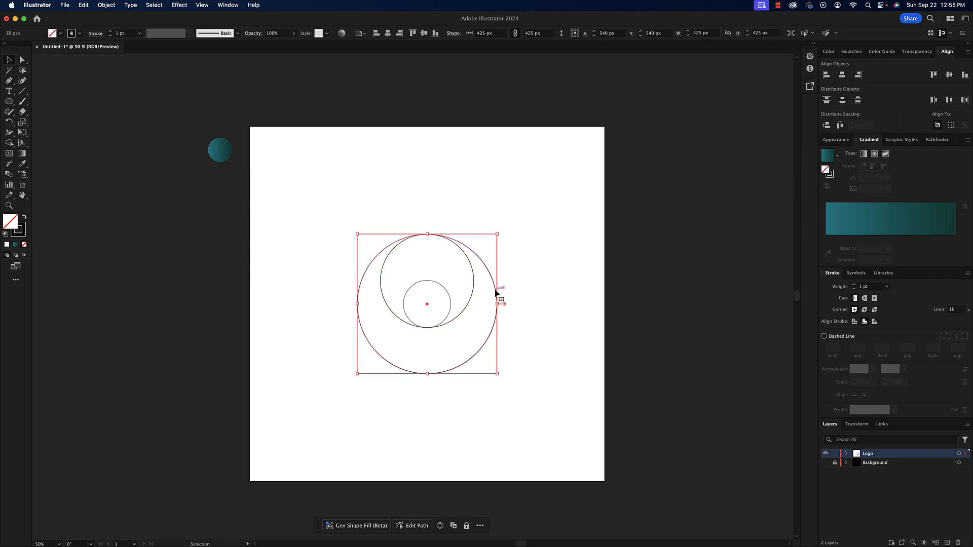
{"action": "key", "text": "super+c"}
{"action": "key", "text": "super+f"}
{"action": "left_click_drag", "start_coordinate": [429, 234], "coordinate": [426, 280]}
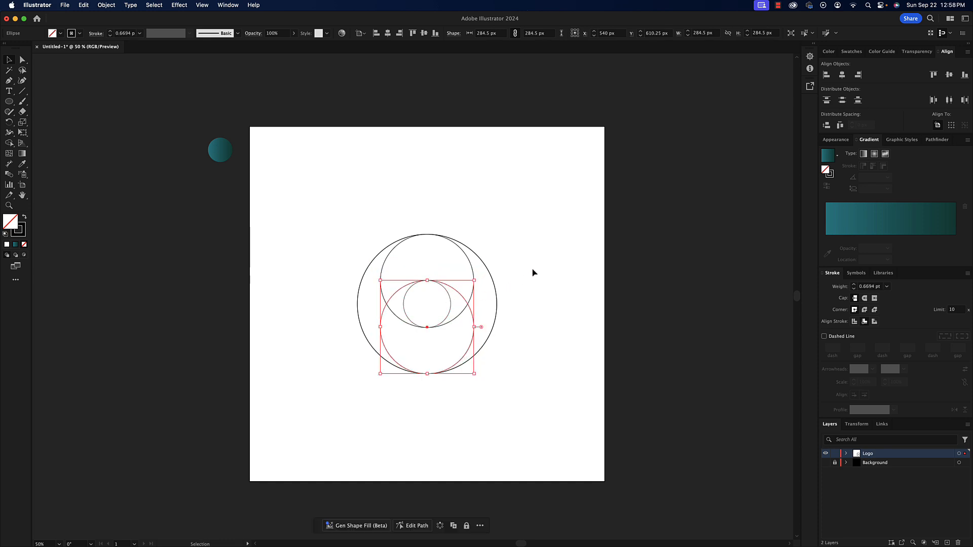
{"action": "left_click", "coordinate": [553, 256]}
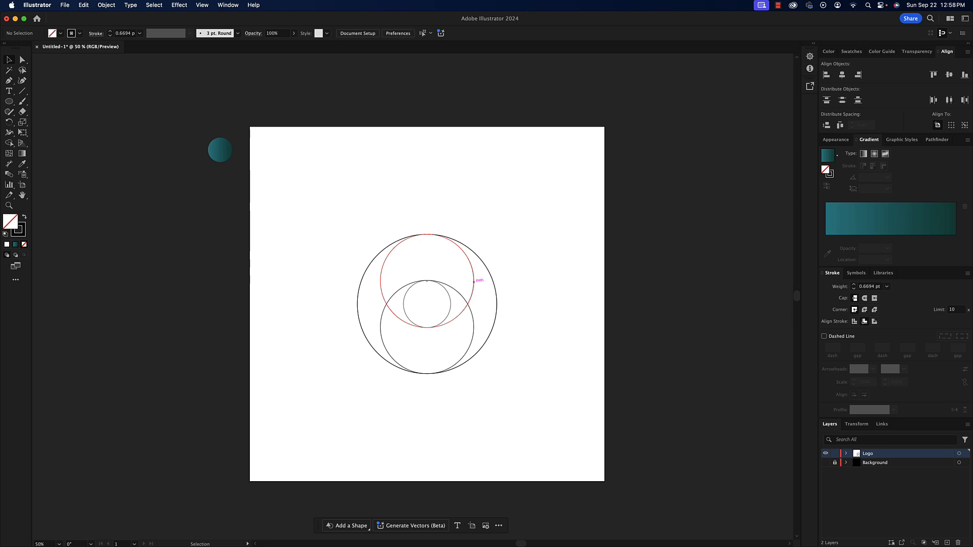
- Duplicate the small centre circle and the two medium circles in place, and rotate the copies 90° about their common centre
{"action": "left_click", "coordinate": [473, 286]}
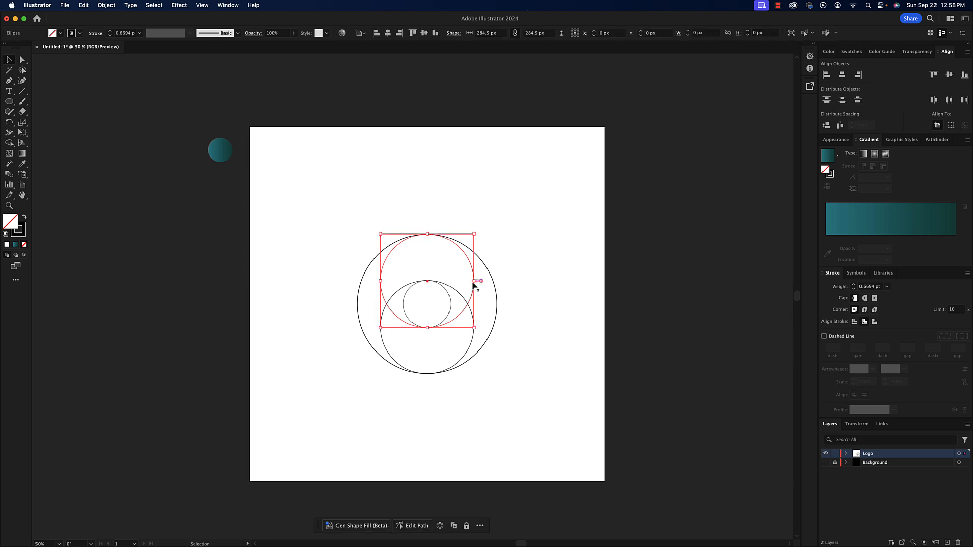
{"action": "left_click", "coordinate": [451, 307], "text": "shift"}
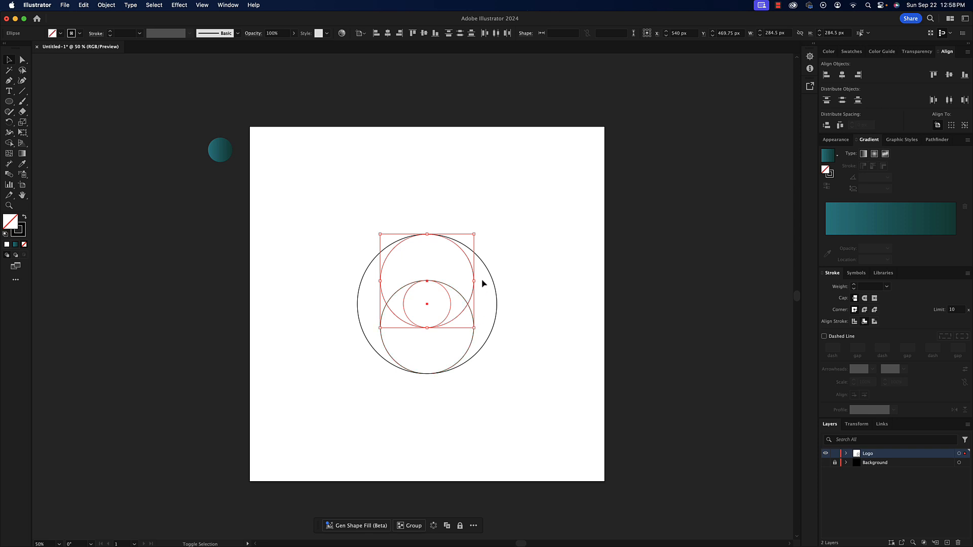
{"action": "left_click", "coordinate": [471, 344], "text": "shift"}
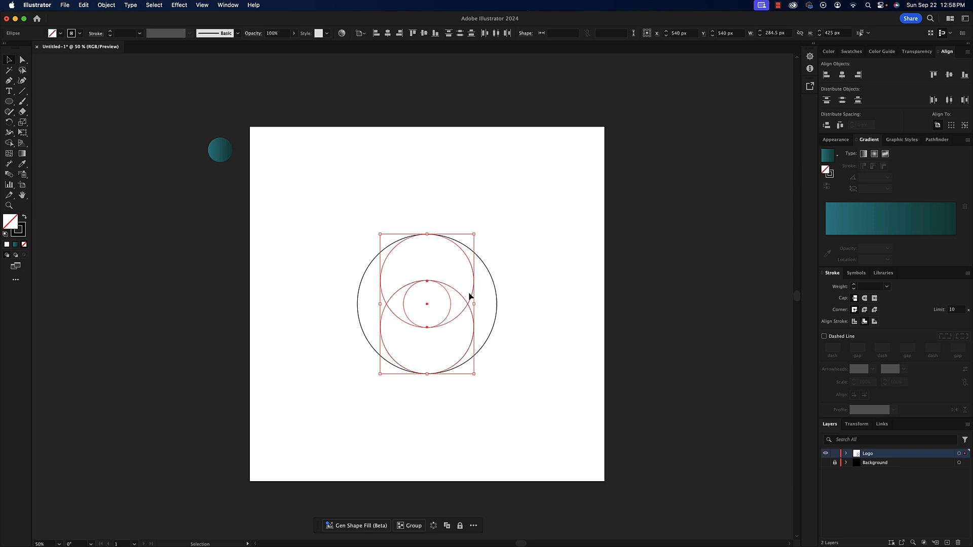
{"action": "key", "text": "a"}
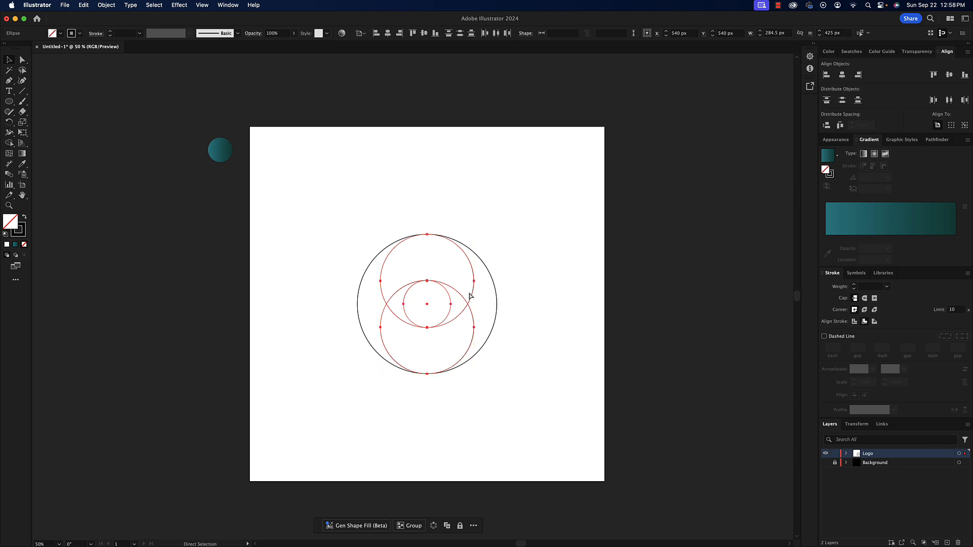
{"action": "key", "text": "v"}
{"action": "key", "text": "a"}
{"action": "key", "text": "v"}
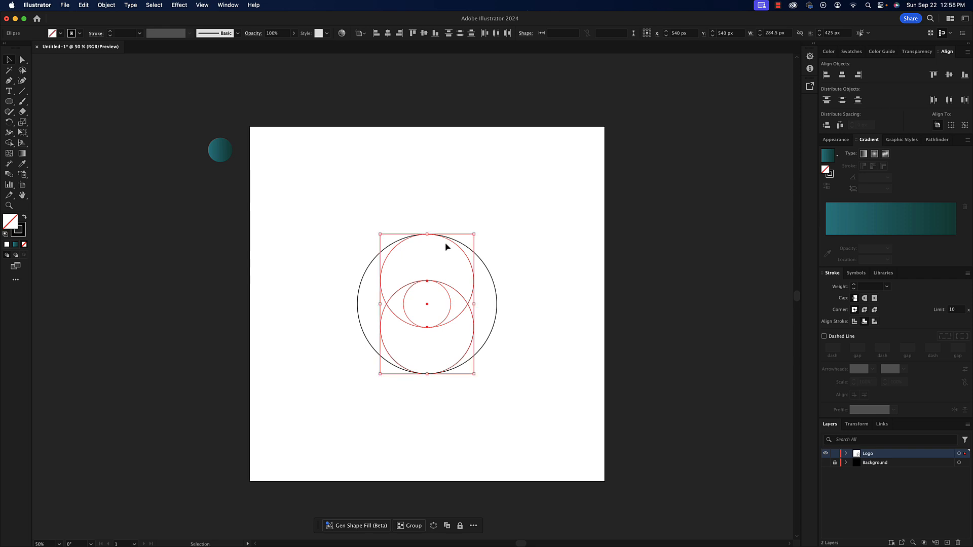
{"action": "left_click", "coordinate": [81, 5]}
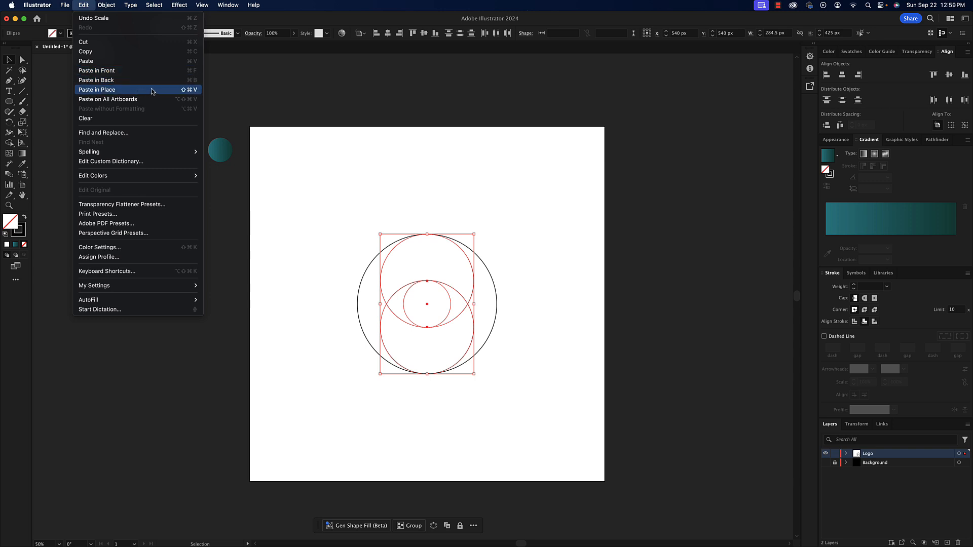
{"action": "left_click", "coordinate": [397, 21]}
{"action": "key", "text": "a"}
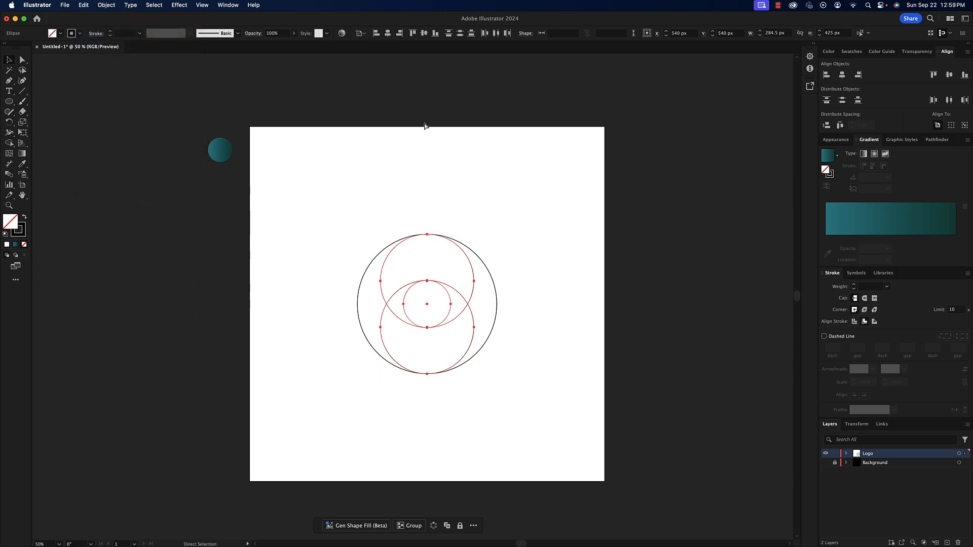
{"action": "key", "text": "v"}
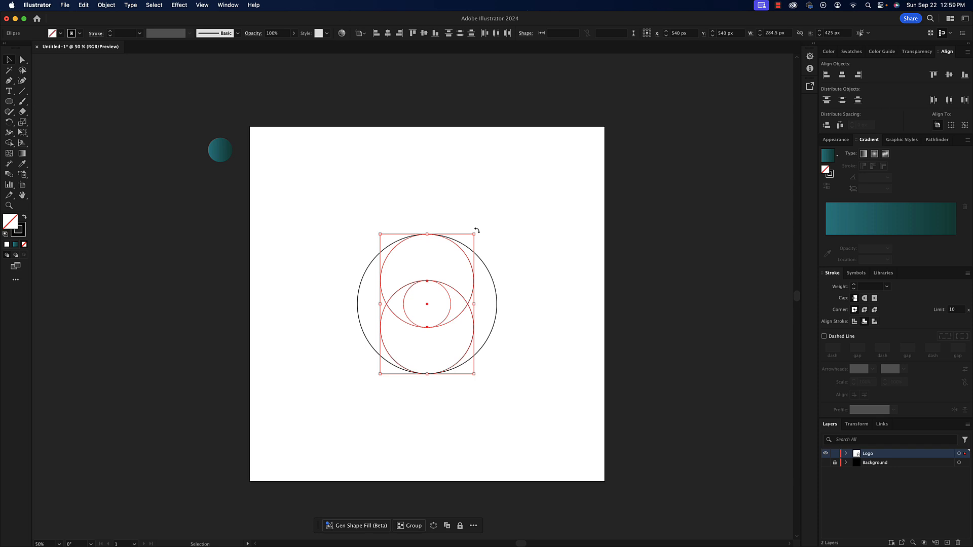
{"action": "left_click_drag", "start_coordinate": [477, 231], "coordinate": [515, 355]}
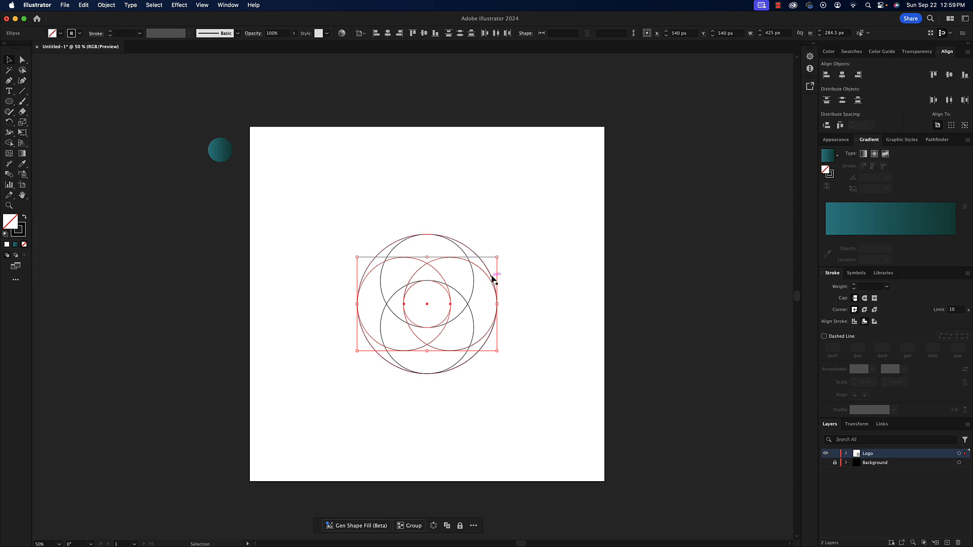
{"action": "left_click", "coordinate": [545, 266]}
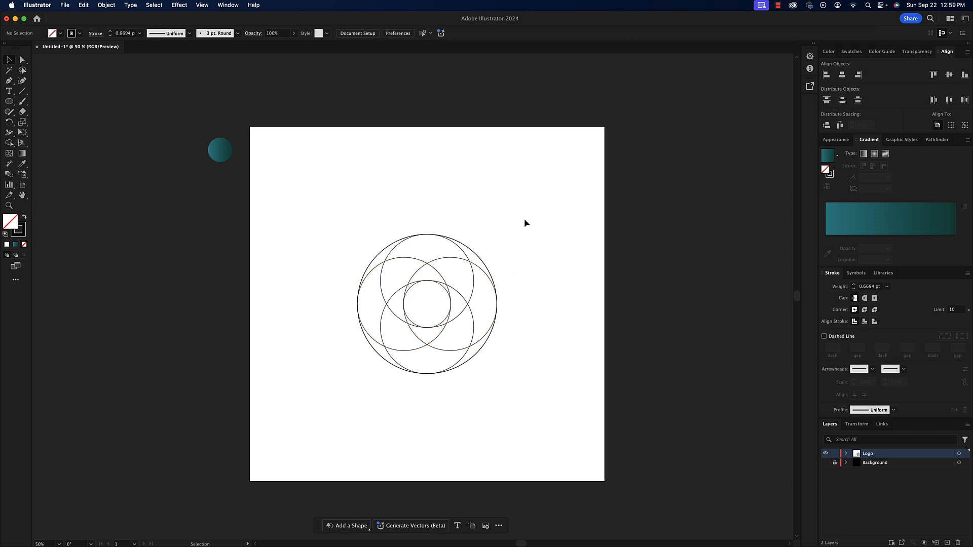
- Select all the circles and use Shape Builder to merge their regions into four swirling blades, removing the central circle region
{"action": "left_click_drag", "start_coordinate": [519, 213], "coordinate": [357, 395]}
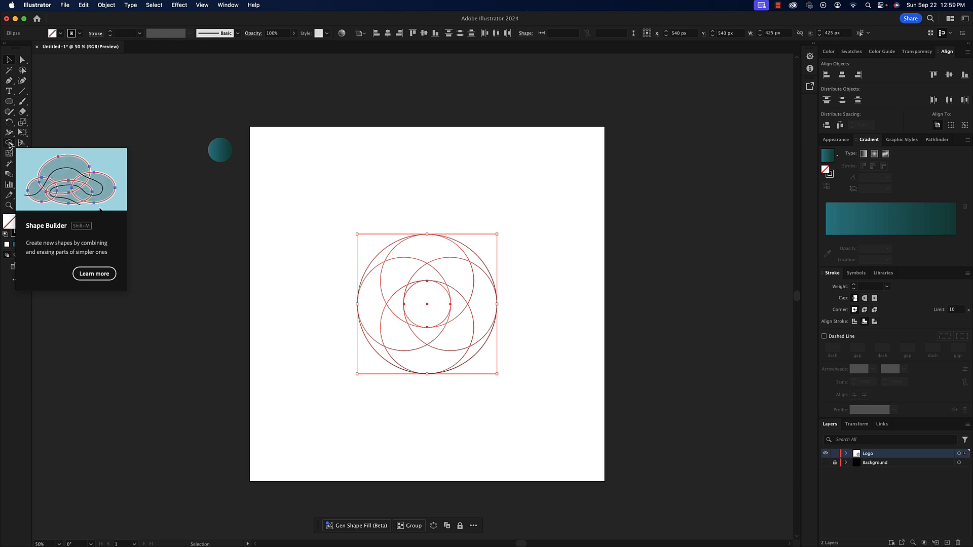
{"action": "left_click", "coordinate": [9, 144]}
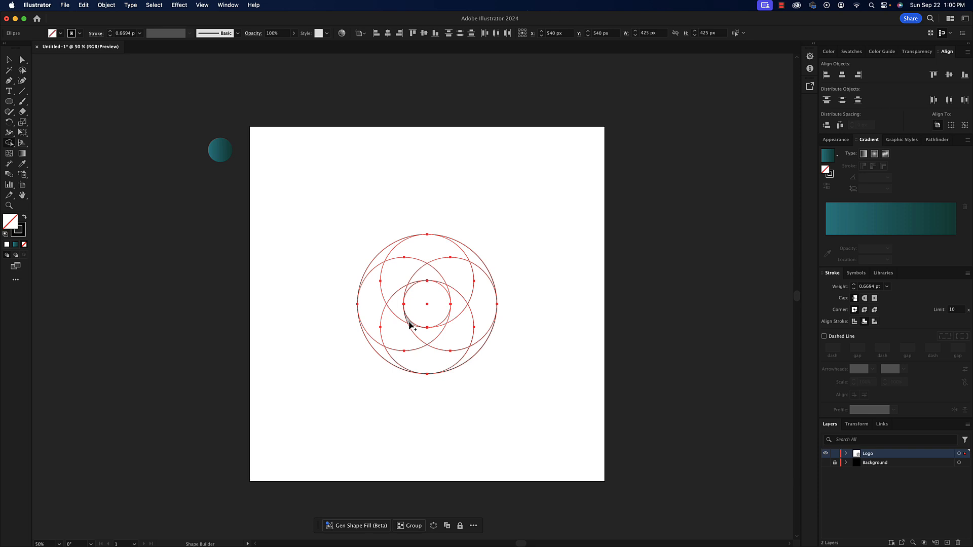
{"action": "mouse_move", "coordinate": [409, 325]}
{"action": "left_mouse_down"}
{"action": "mouse_move", "coordinate": [444, 340]}
{"action": "mouse_move", "coordinate": [469, 333]}
{"action": "mouse_move", "coordinate": [482, 311]}
{"action": "mouse_move", "coordinate": [481, 266]}
{"action": "left_mouse_up"}
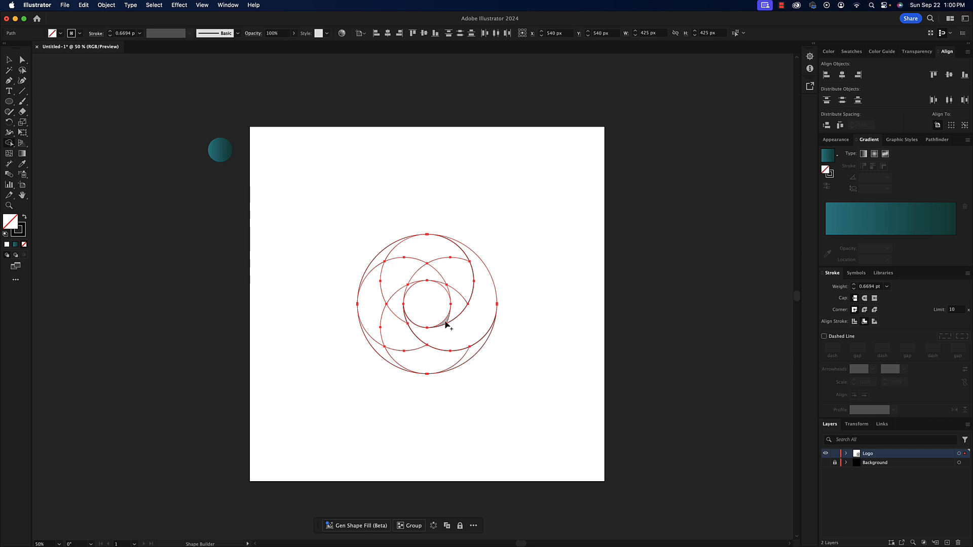
{"action": "mouse_move", "coordinate": [446, 324]}
{"action": "left_mouse_down"}
{"action": "mouse_move", "coordinate": [460, 280]}
{"action": "mouse_move", "coordinate": [451, 267]}
{"action": "mouse_move", "coordinate": [382, 263]}
{"action": "left_mouse_up"}
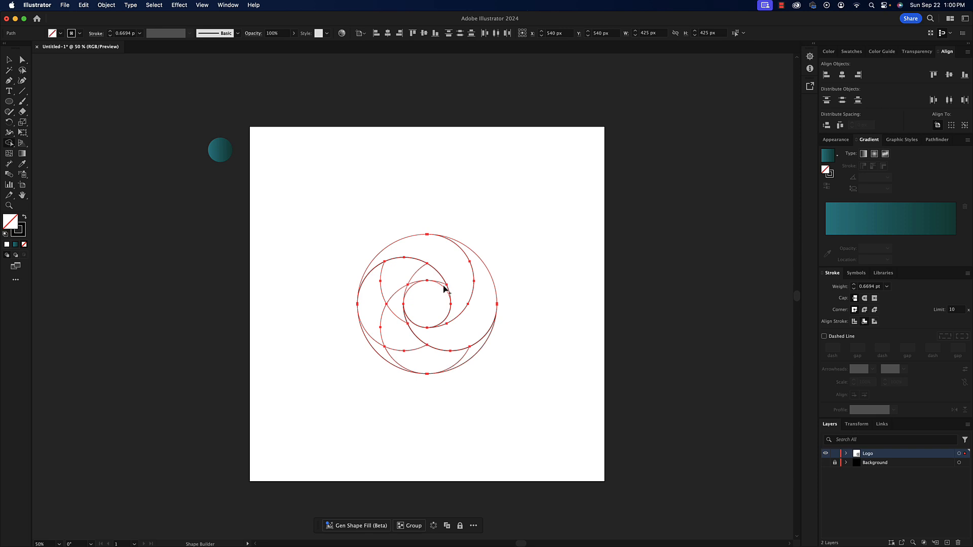
{"action": "mouse_move", "coordinate": [446, 287]}
{"action": "left_mouse_down"}
{"action": "mouse_move", "coordinate": [391, 278]}
{"action": "mouse_move", "coordinate": [373, 310]}
{"action": "mouse_move", "coordinate": [376, 346]}
{"action": "left_mouse_up"}
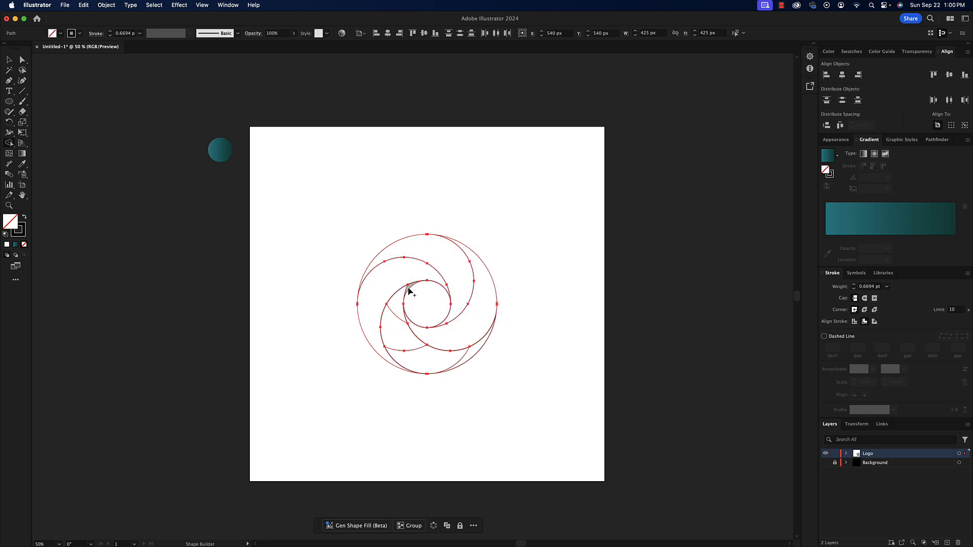
{"action": "mouse_move", "coordinate": [408, 291]}
{"action": "left_mouse_down"}
{"action": "mouse_move", "coordinate": [394, 318]}
{"action": "mouse_move", "coordinate": [399, 347]}
{"action": "mouse_move", "coordinate": [457, 361]}
{"action": "mouse_move", "coordinate": [474, 350]}
{"action": "left_mouse_up"}
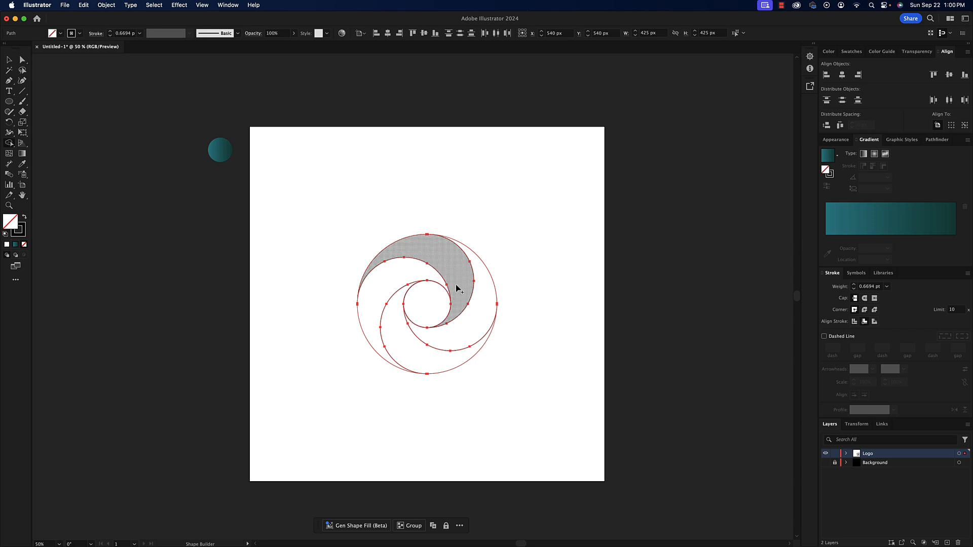
{"action": "left_click", "coordinate": [434, 300]}
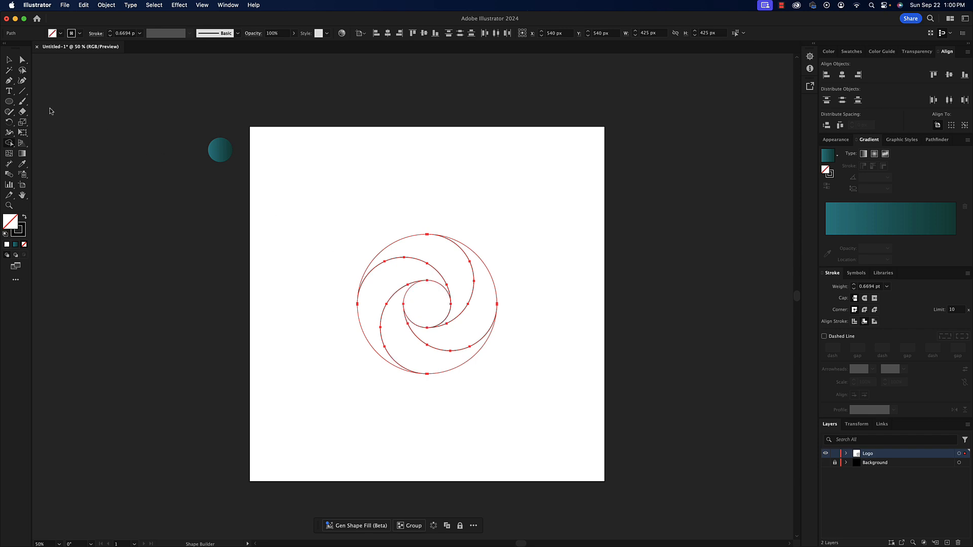
- Apply the teal gradient fill of the small sample circle beside the artboard to all four blades with the Eyedropper
{"action": "left_click", "coordinate": [10, 62]}
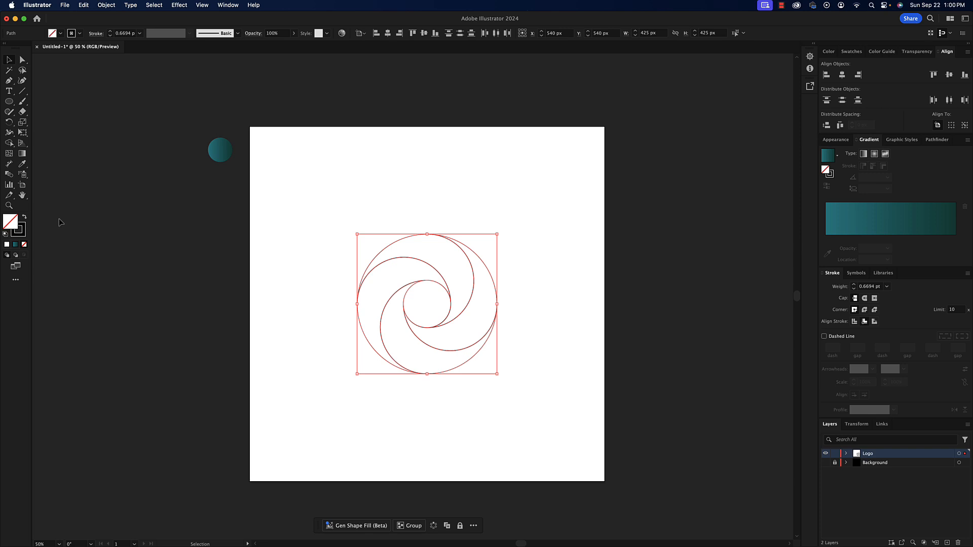
{"action": "left_click", "coordinate": [21, 165]}
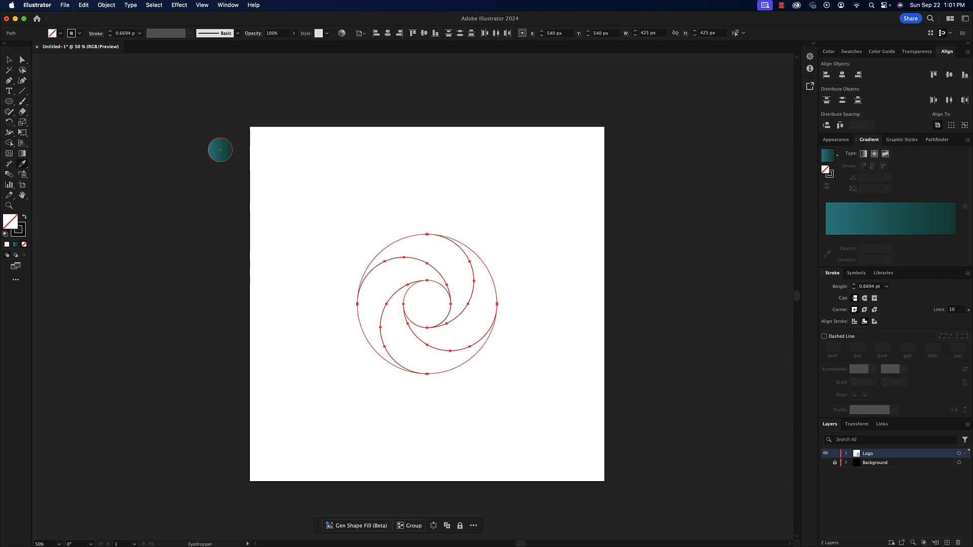
{"action": "left_click", "coordinate": [224, 146]}
{"action": "left_click", "coordinate": [9, 60]}
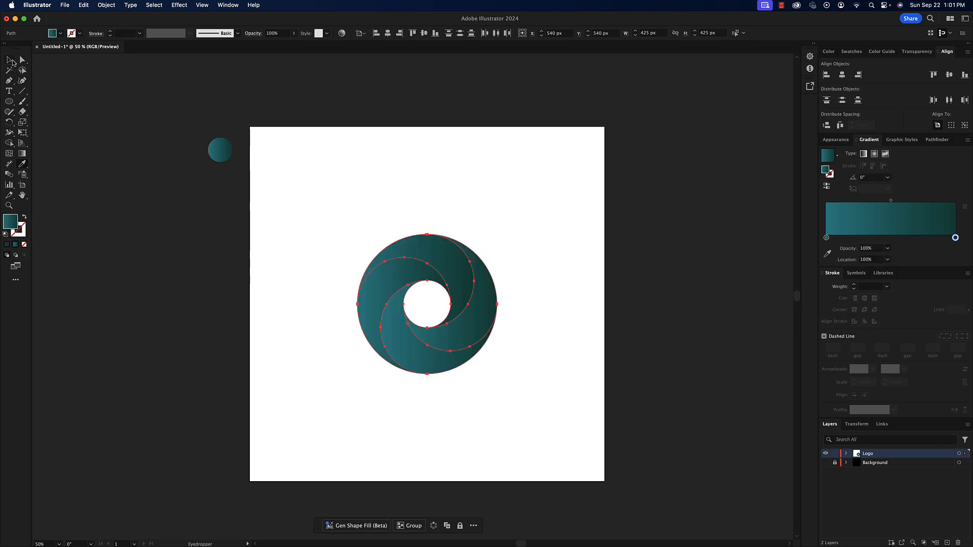
{"action": "left_click", "coordinate": [454, 194]}
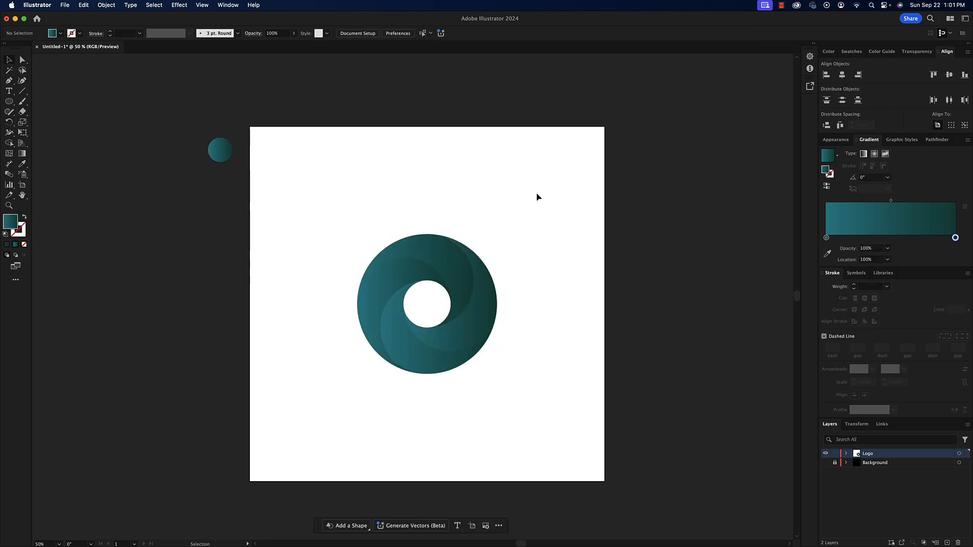
- Reverse the gradient on the lower-left blade of the swirl
{"action": "left_click_drag", "start_coordinate": [536, 193], "coordinate": [483, 172]}
{"action": "left_click", "coordinate": [390, 283]}
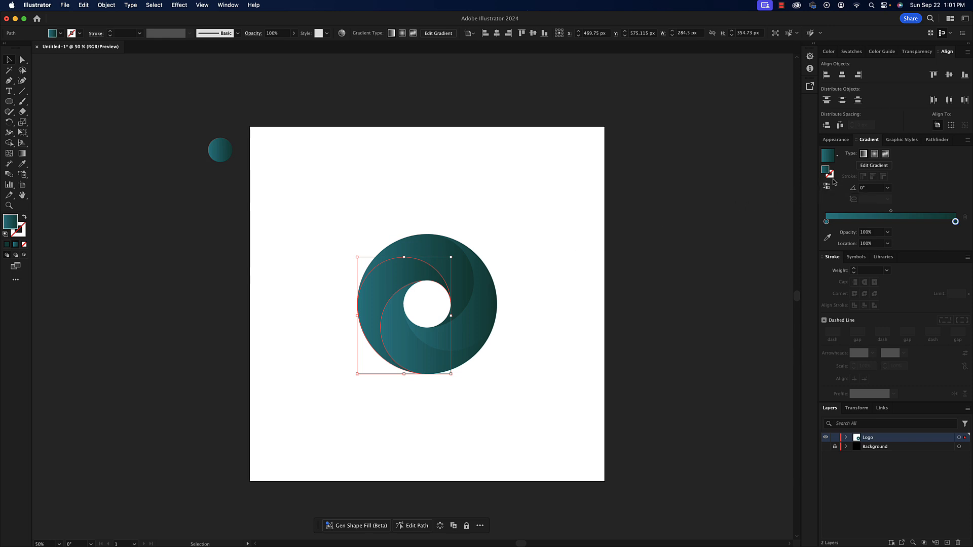
{"action": "left_click", "coordinate": [219, 5]}
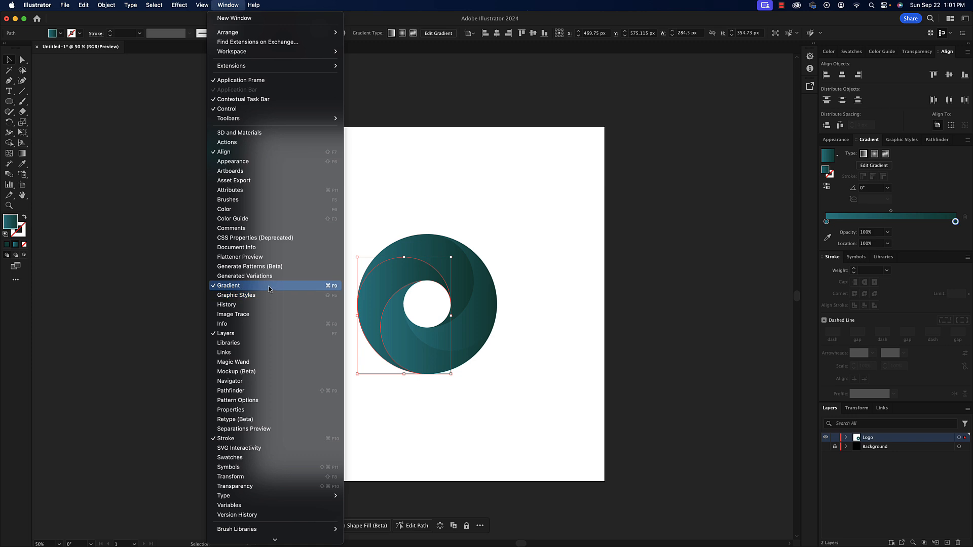
{"action": "left_click", "coordinate": [644, 211]}
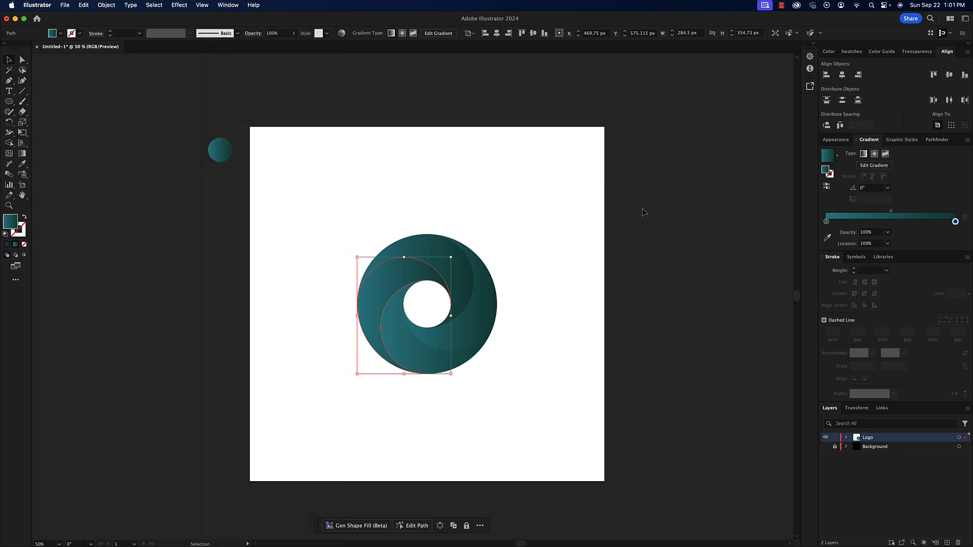
{"action": "left_click", "coordinate": [827, 187]}
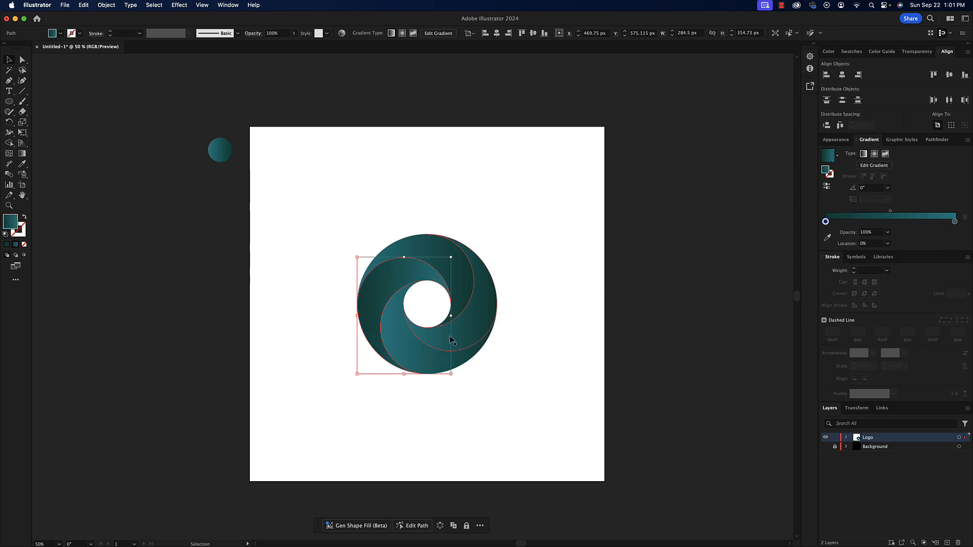
- Reverse the gradient on the upper-right blade of the swirl and make the Background layer visible
{"action": "left_click", "coordinate": [471, 330]}
{"action": "scroll", "coordinate": [517, 316], "scroll_direction": "right", "scroll_amount": 1}
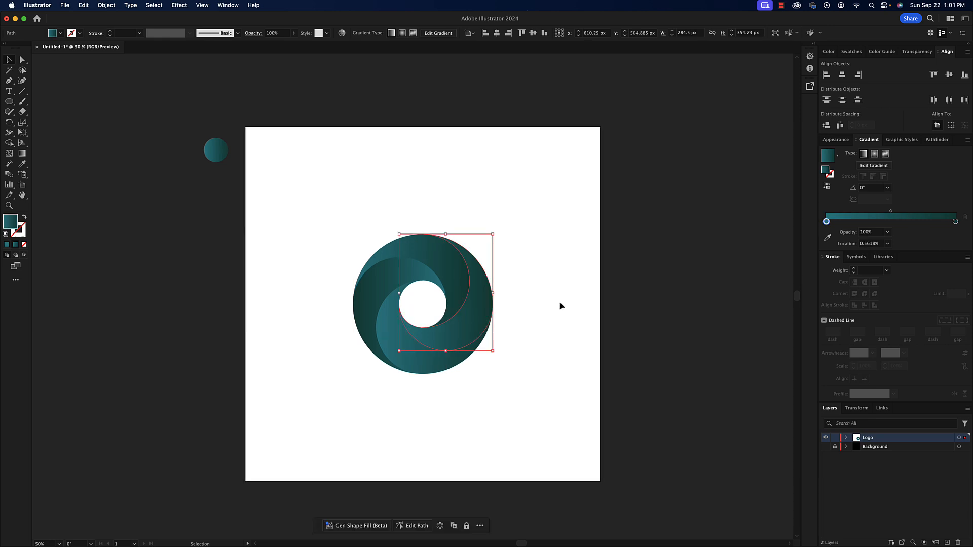
{"action": "left_click", "coordinate": [827, 187]}
{"action": "left_click", "coordinate": [553, 214]}
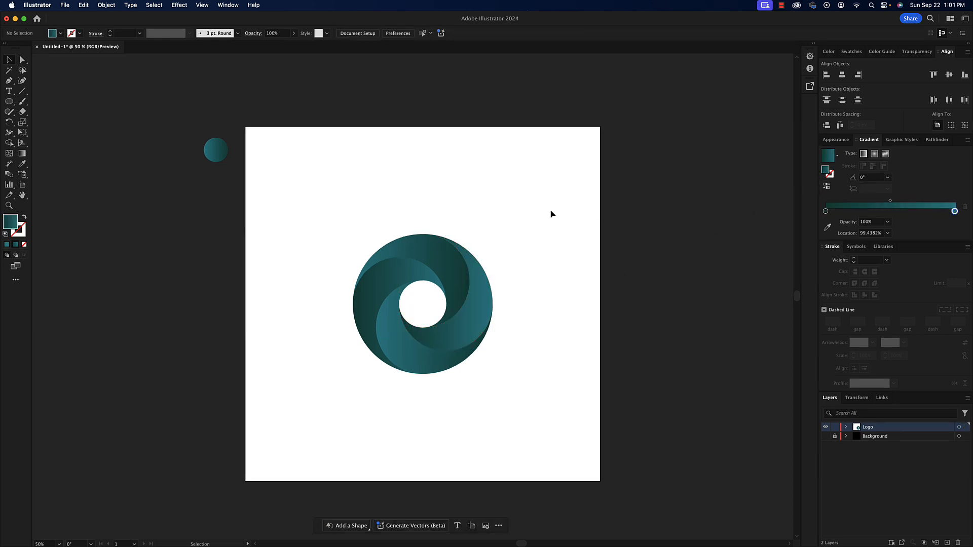
{"action": "left_click", "coordinate": [826, 436]}
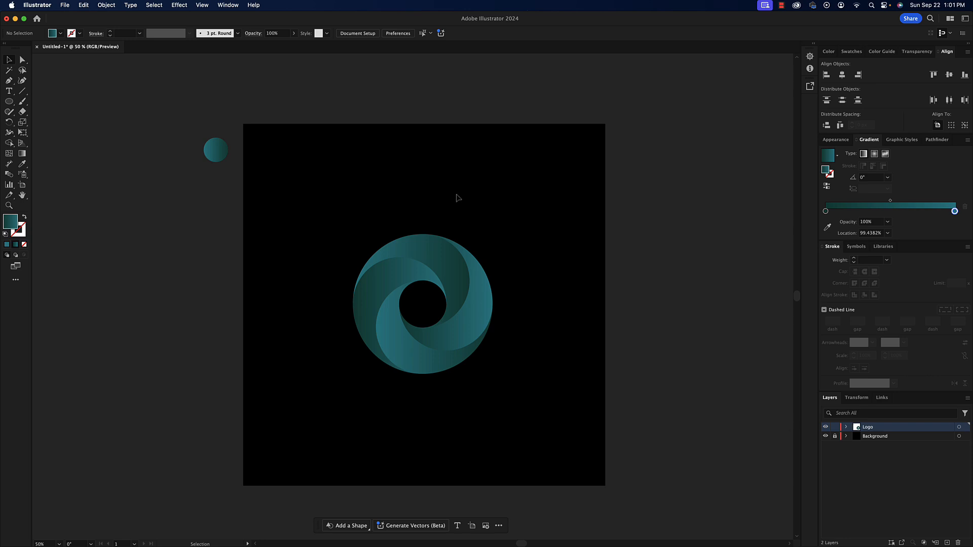
- Group the four blades and enlarge the logo proportionally to about two thirds of the artboard's width, placed near its centre
{"action": "left_click_drag", "start_coordinate": [519, 217], "coordinate": [324, 454]}
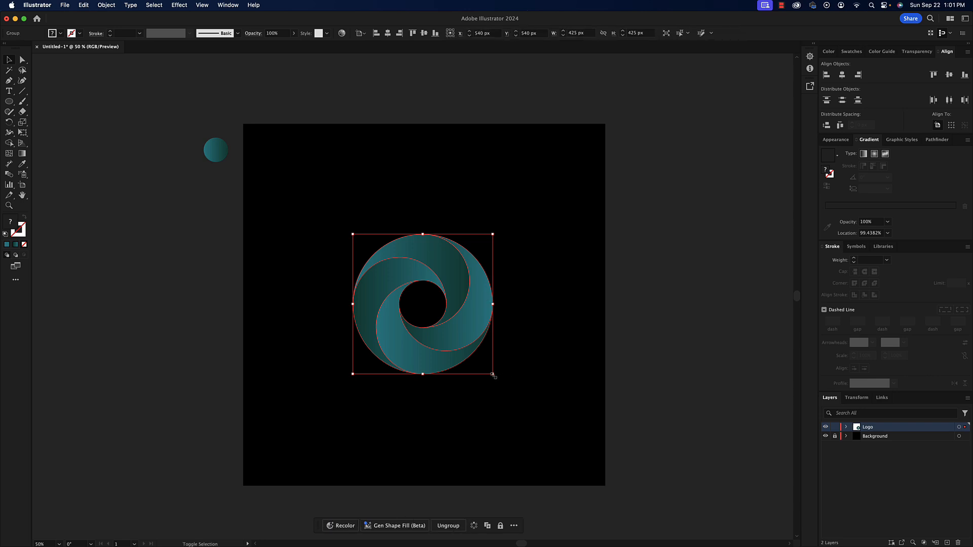
{"action": "left_click_drag", "start_coordinate": [495, 375], "coordinate": [552, 434]}
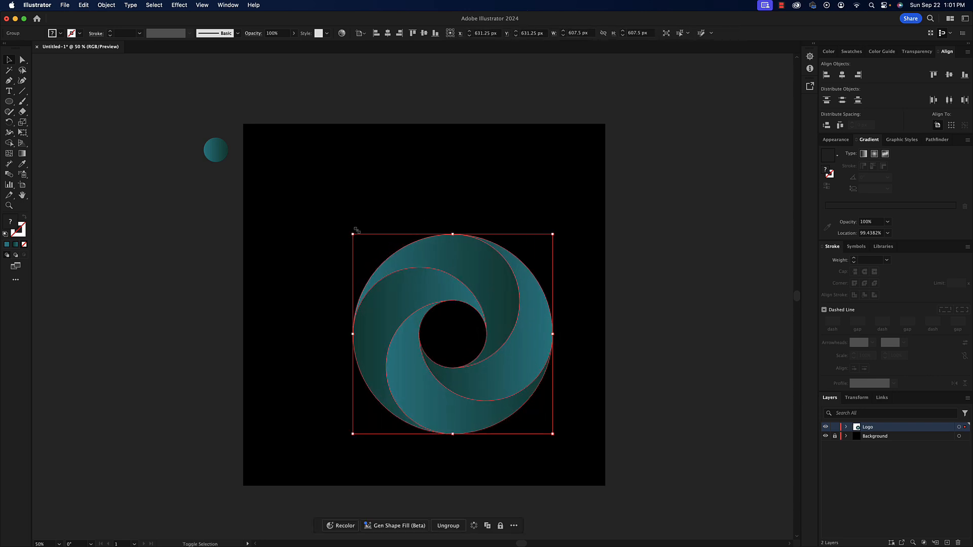
{"action": "left_click_drag", "start_coordinate": [352, 234], "coordinate": [308, 189]}
{"action": "left_click_drag", "start_coordinate": [476, 248], "coordinate": [471, 237]}
{"action": "left_click", "coordinate": [702, 251]}
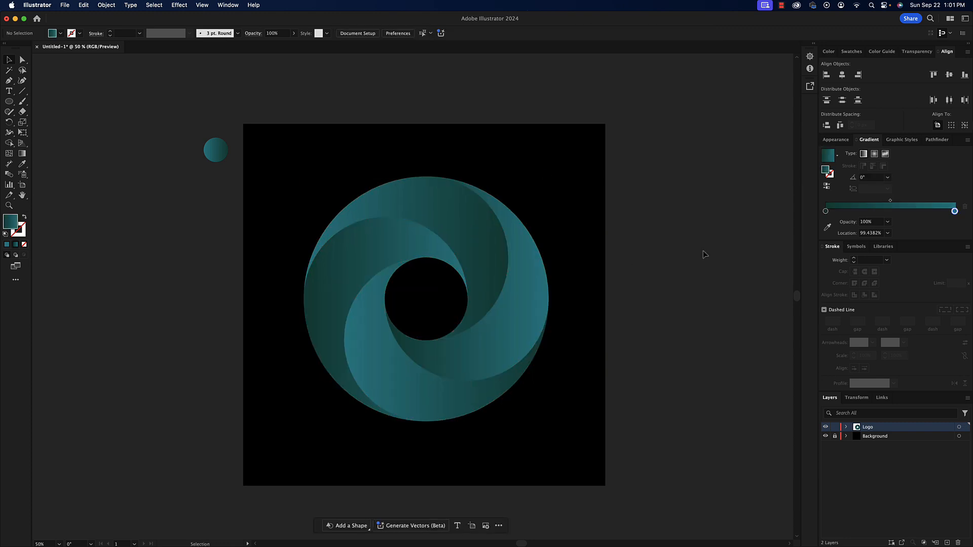